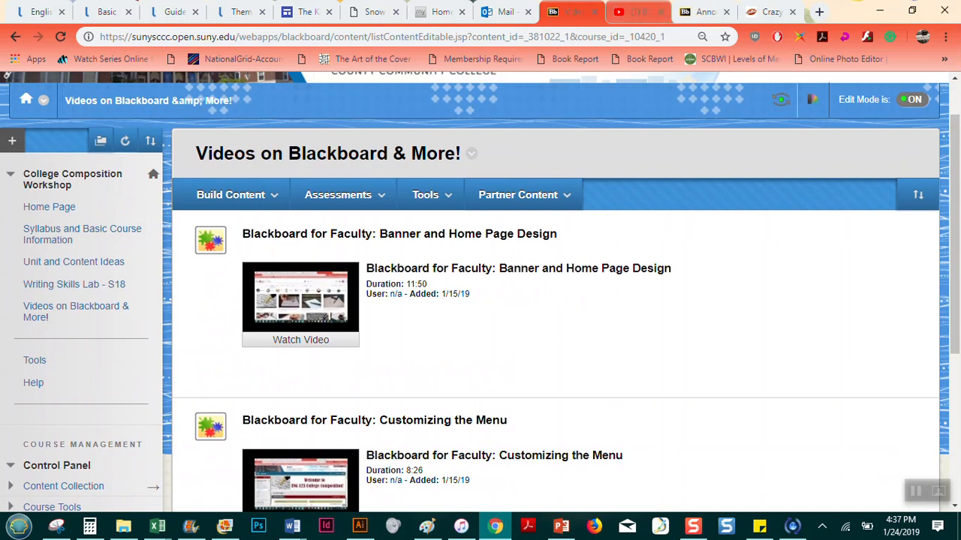
# Switch to YouTube and copy the web address of the video "Blackboard for Instructors: Creating an Item with ADA Compliance"
pyautogui.click(637, 11)
pyautogui.click(957, 287)
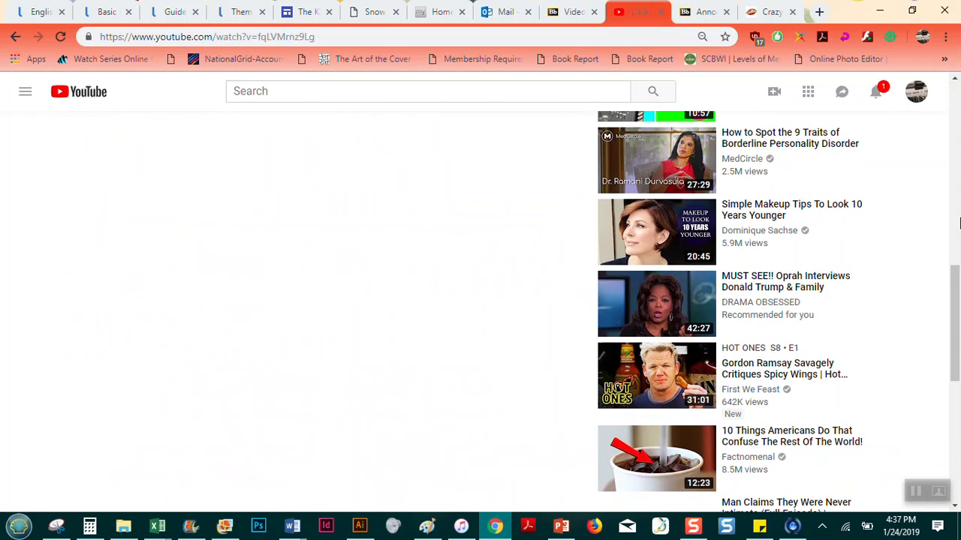
pyautogui.moveTo(958, 287); pyautogui.dragTo(958, 81)
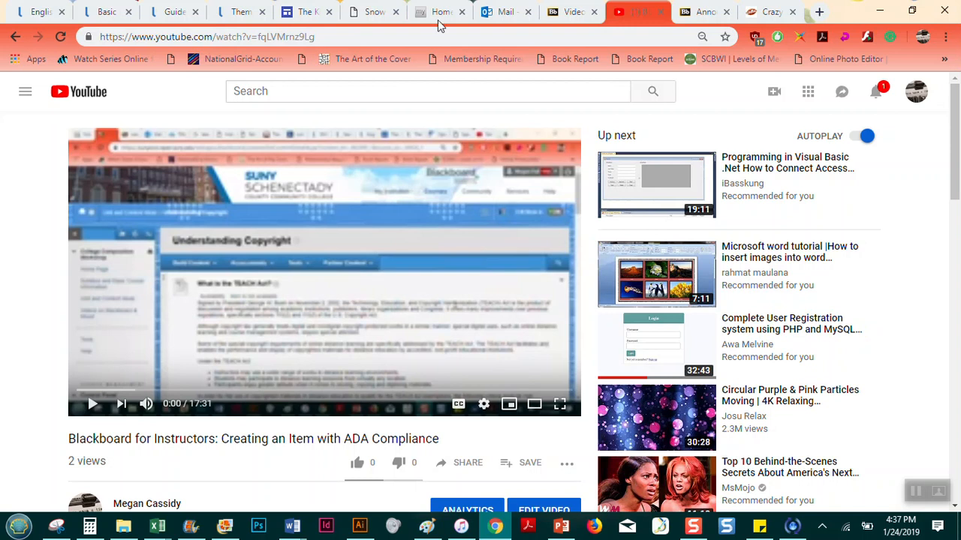
pyautogui.click(346, 35)
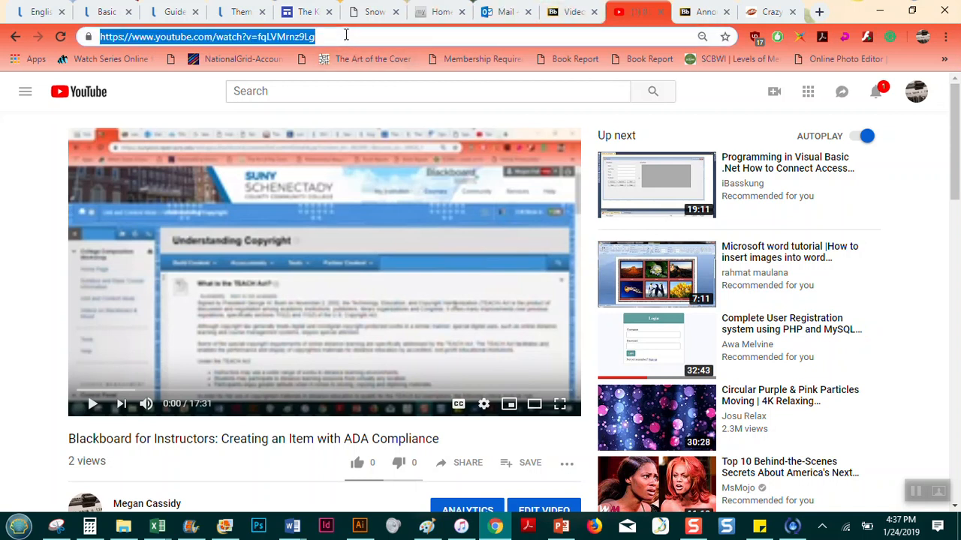
pyautogui.click(560, 9)
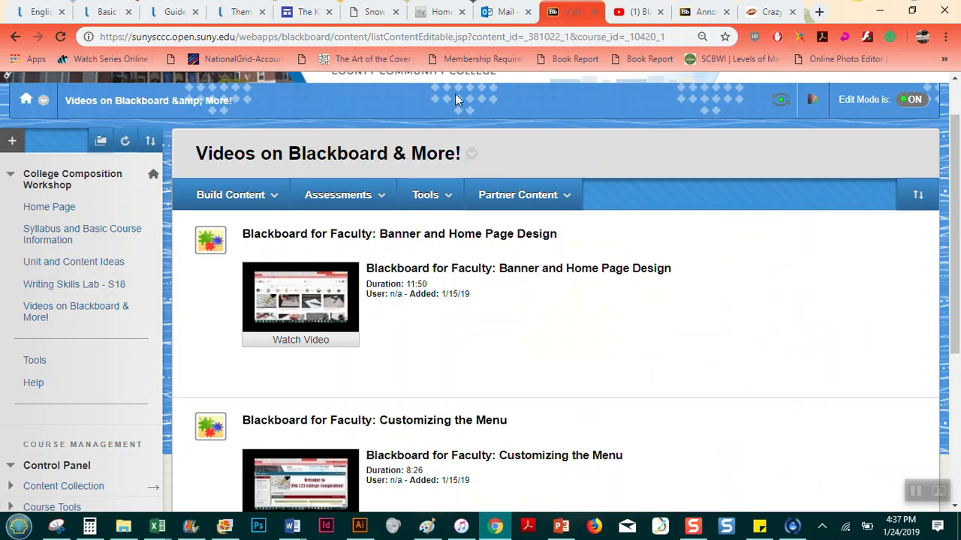
pyautogui.click(275, 198)
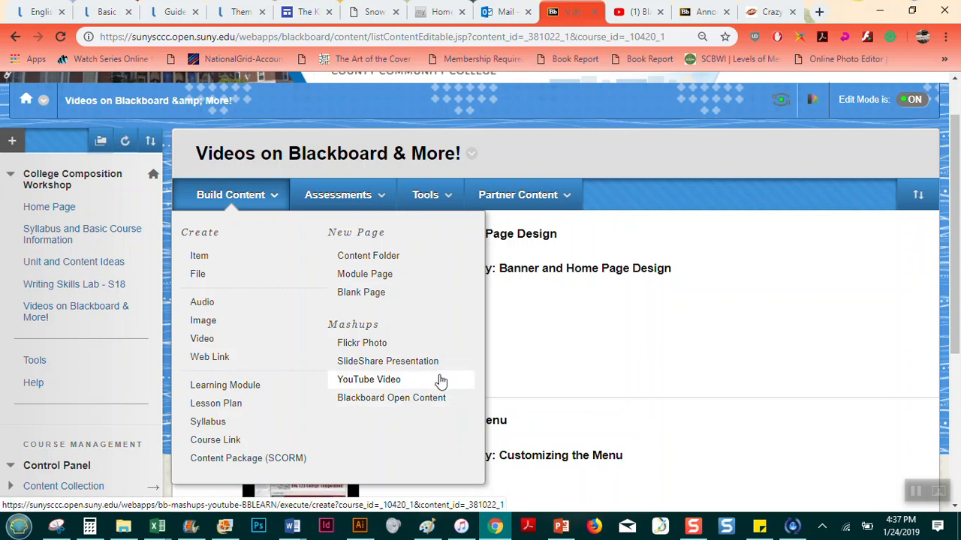
pyautogui.click(391, 385)
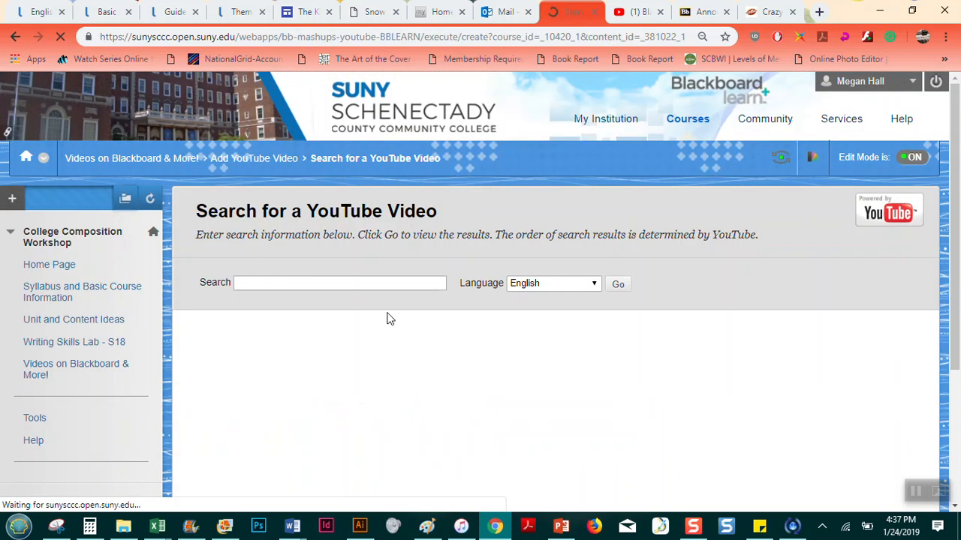
pyautogui.click(357, 283)
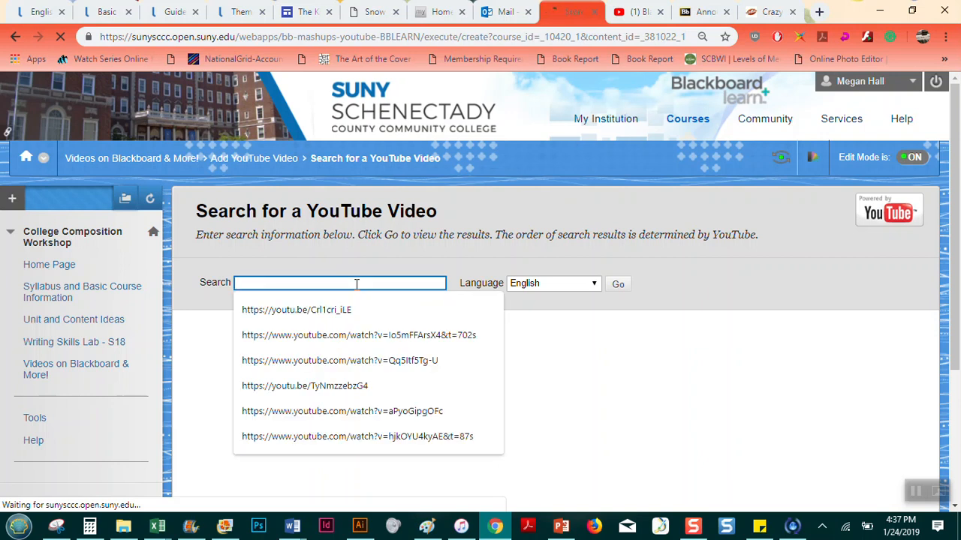
pyautogui.write('https://www.youtube.com/watch?v=fqLVMrnz9Lg')
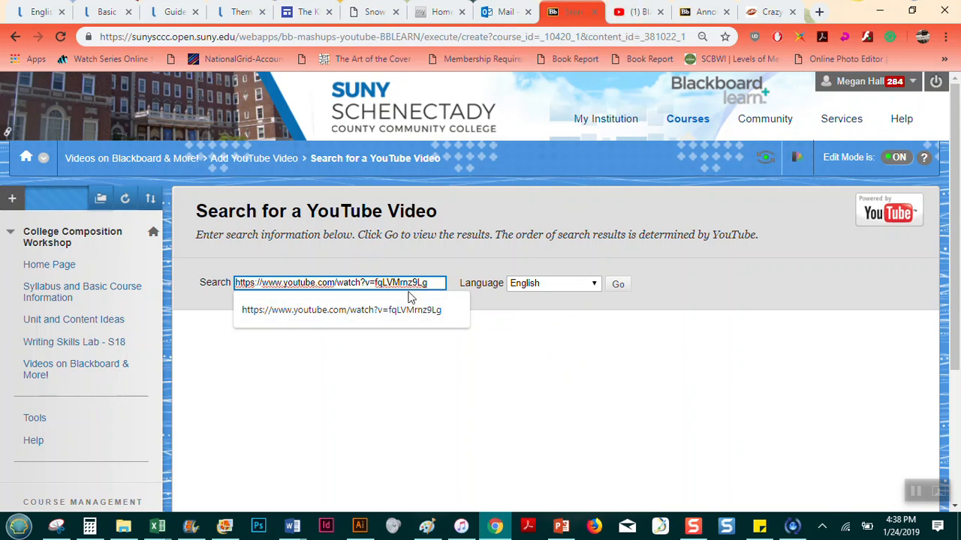
pyautogui.click(617, 285)
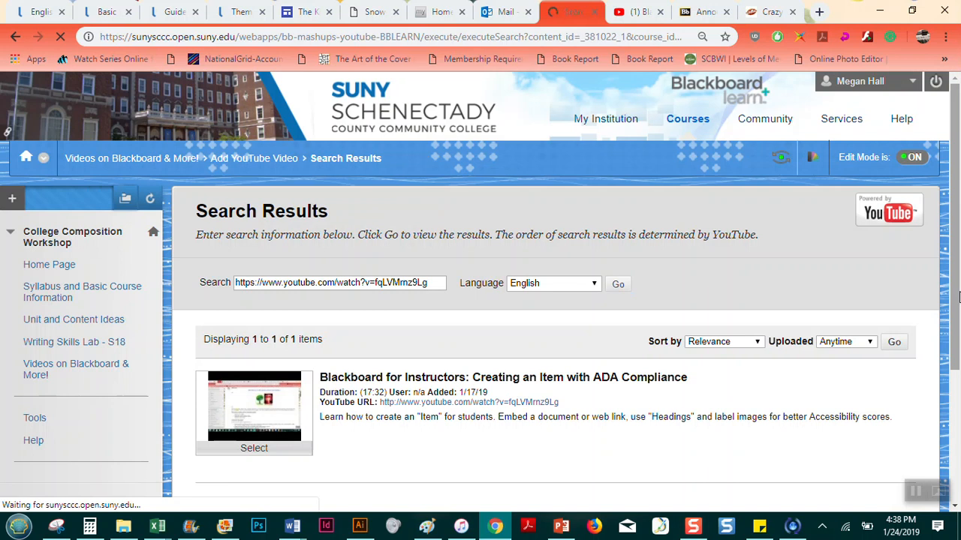
# Copy the found video's description text and select that video for the mashup item
pyautogui.scroll(-3, 896, 387)
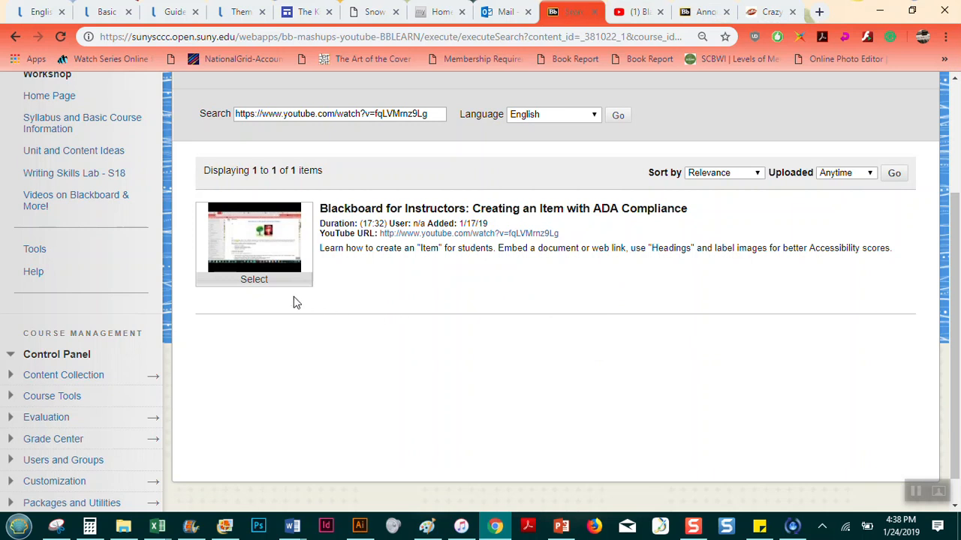
pyautogui.tripleClick(344, 250)
pyautogui.rightClick(344, 252)
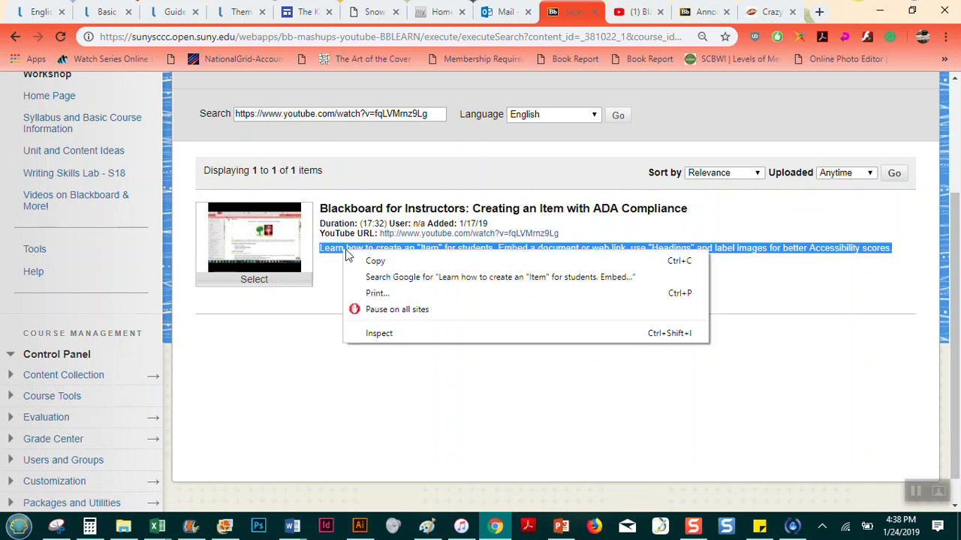
pyautogui.click(369, 259)
pyautogui.click(240, 282)
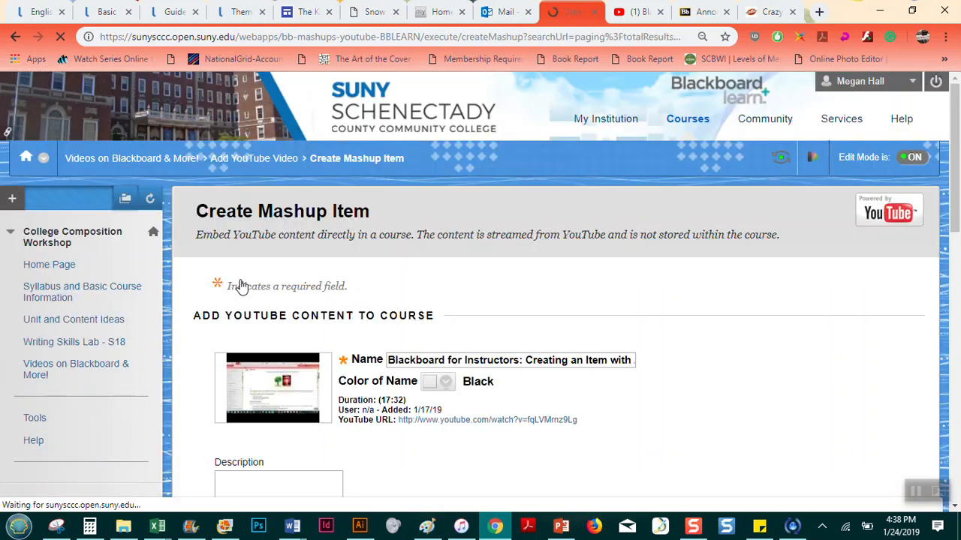
# Set the mashup item's name color to Blue-Blue-Violet
pyautogui.moveTo(956, 202); pyautogui.dragTo(957, 269)
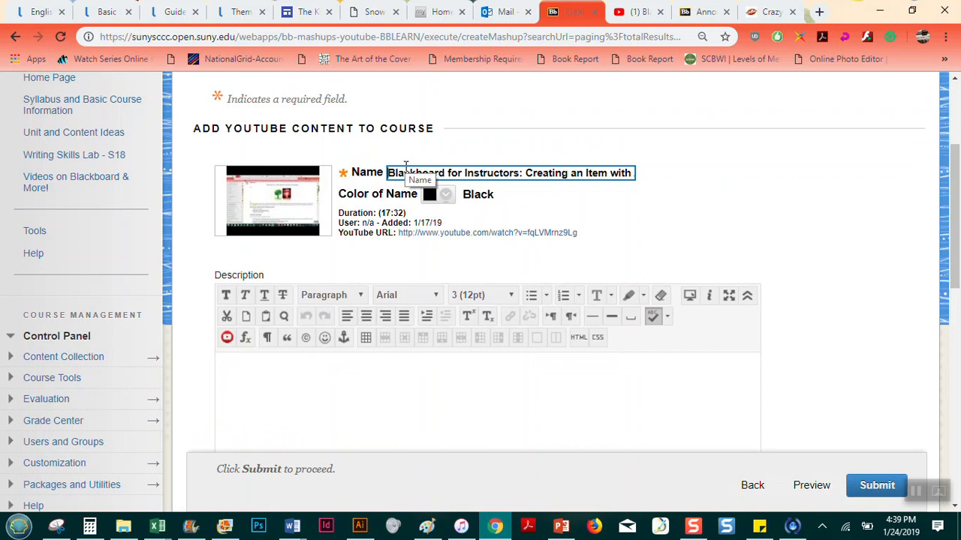
pyautogui.click(443, 195)
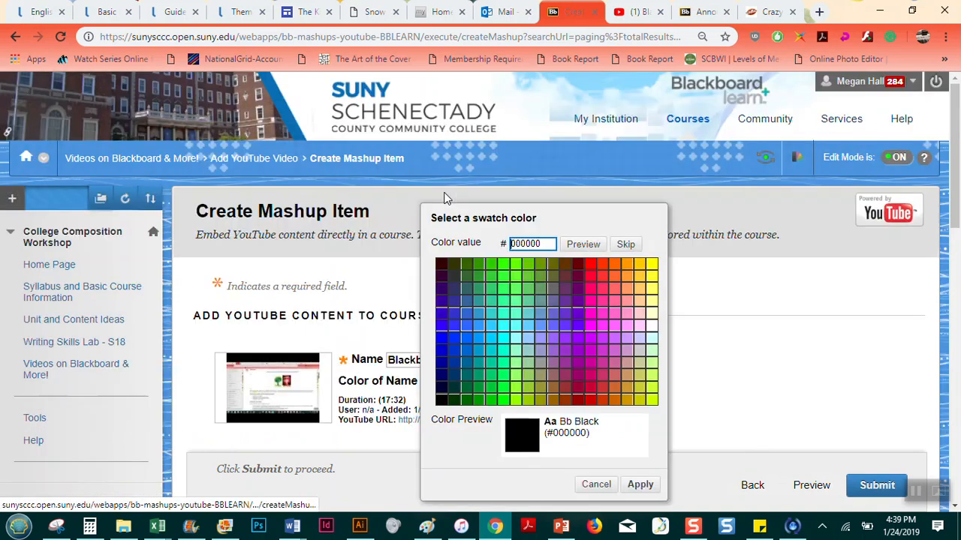
pyautogui.click(441, 329)
pyautogui.click(638, 485)
# Paste the copied video description into the mashup item's Description
pyautogui.moveTo(956, 113); pyautogui.dragTo(958, 179)
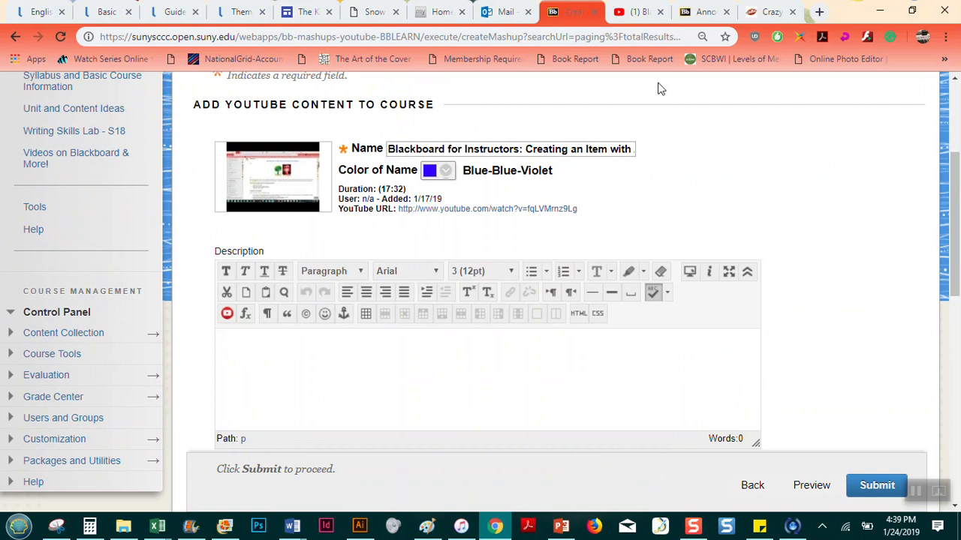
pyautogui.click(388, 148)
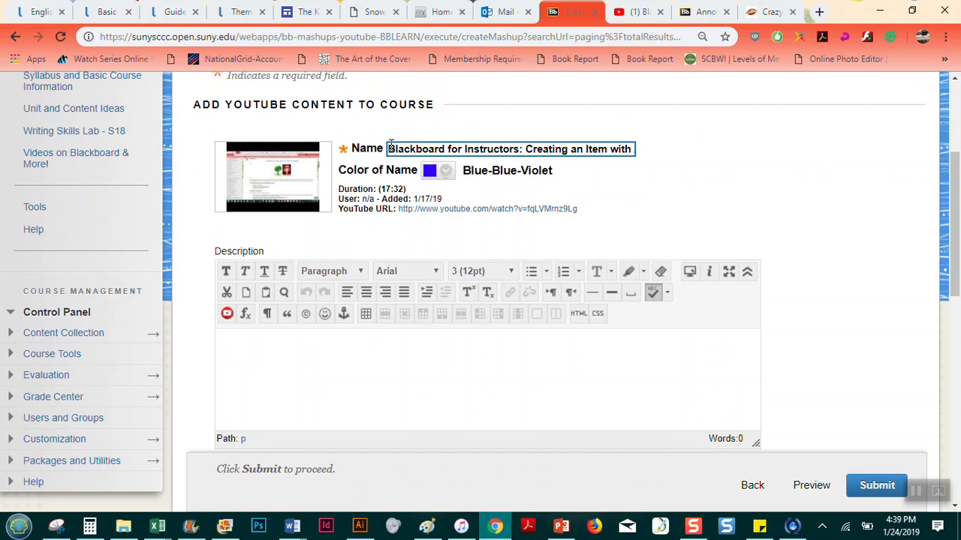
pyautogui.click(481, 385)
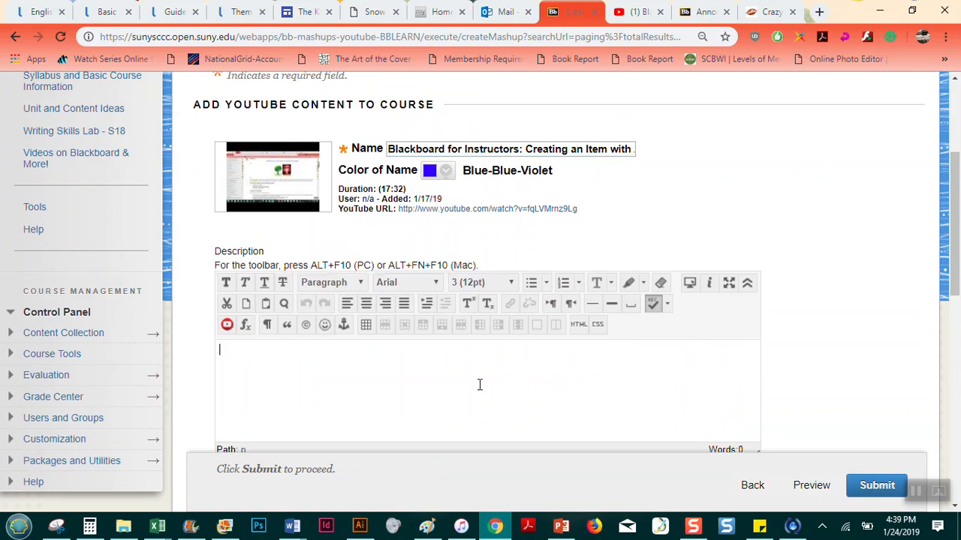
pyautogui.rightClick(294, 350)
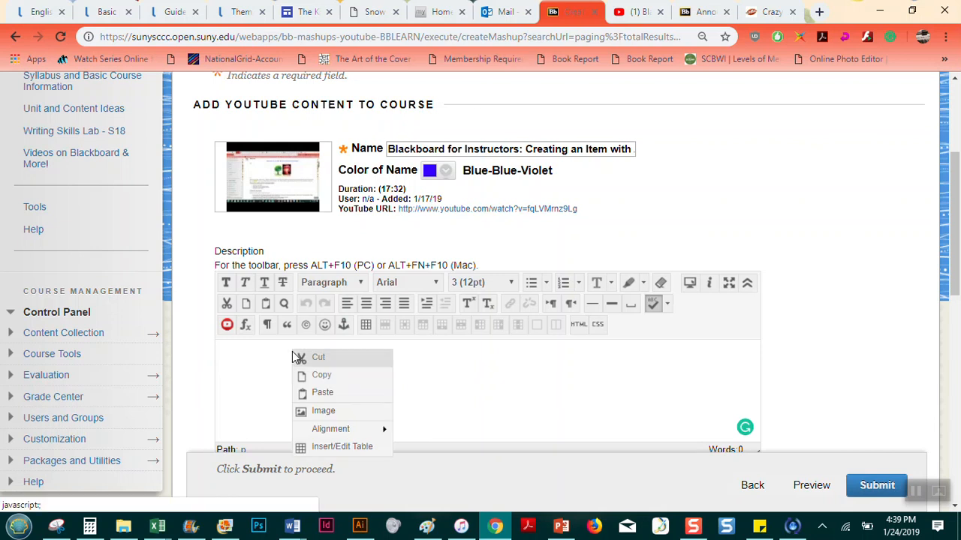
pyautogui.click(321, 393)
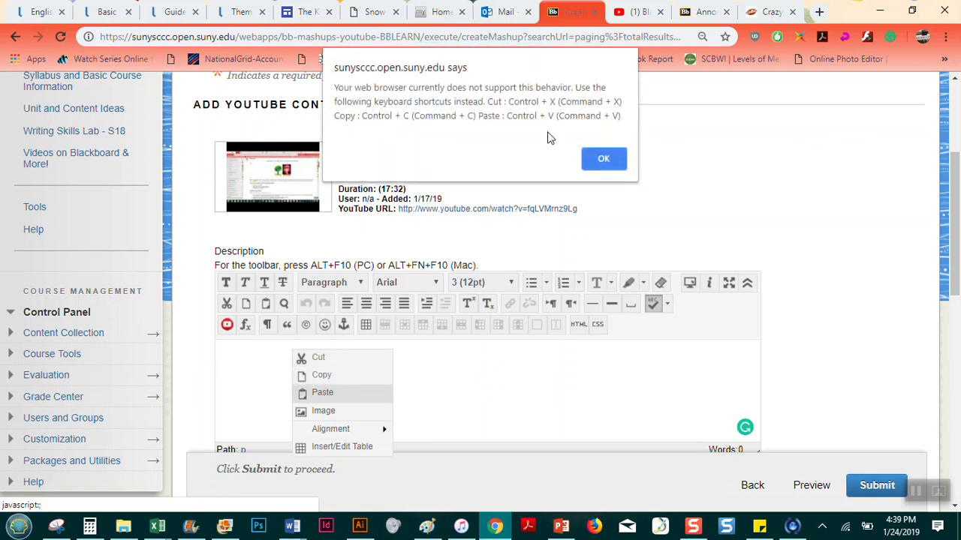
pyautogui.click(601, 159)
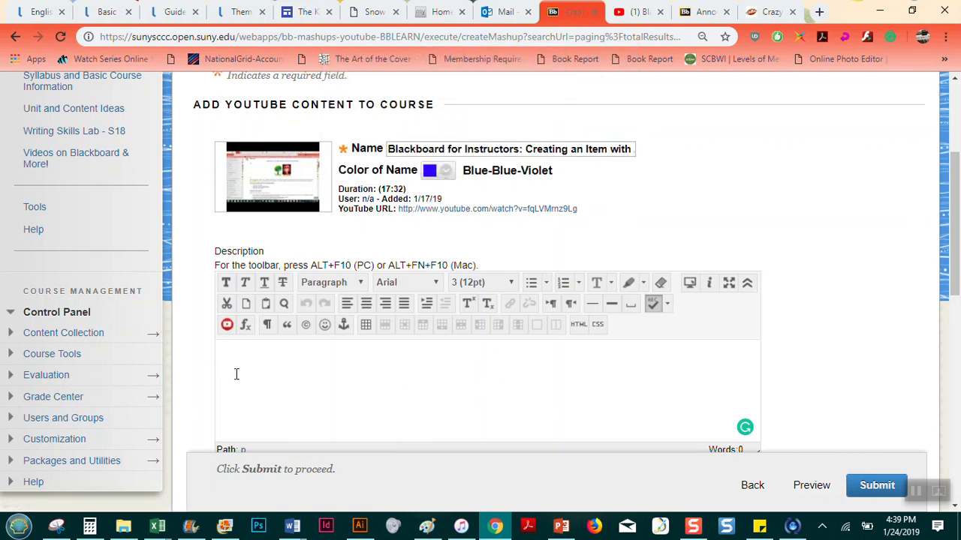
pyautogui.hotkey('ctrl', 'v')
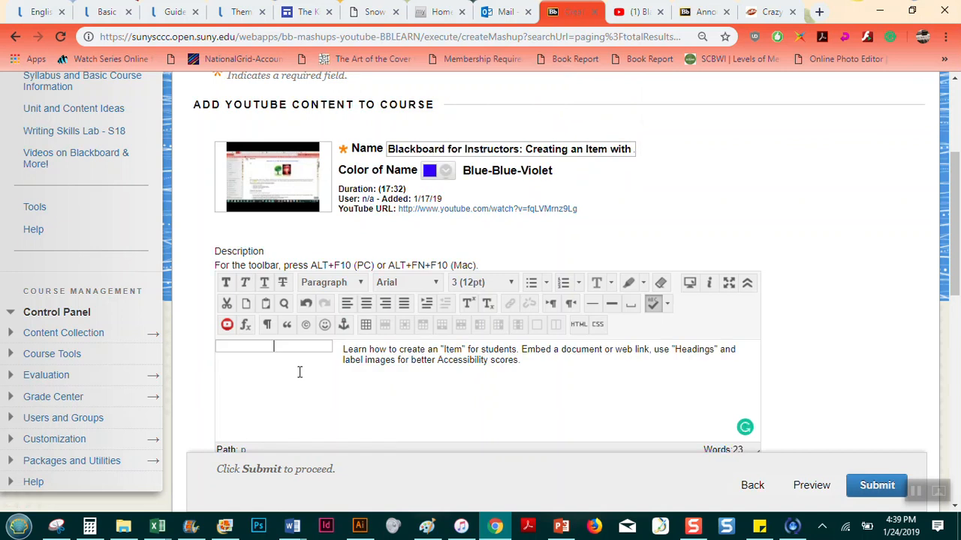
# Remove the empty box pasted beside the description text, keeping the final period after "scores"
pyautogui.click(341, 351)
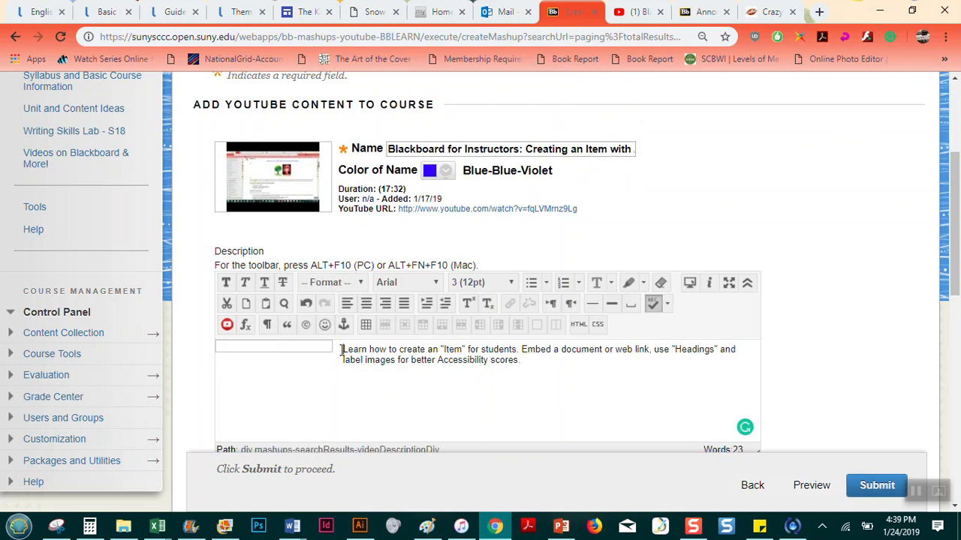
pyautogui.moveTo(341, 352); pyautogui.dragTo(298, 373)
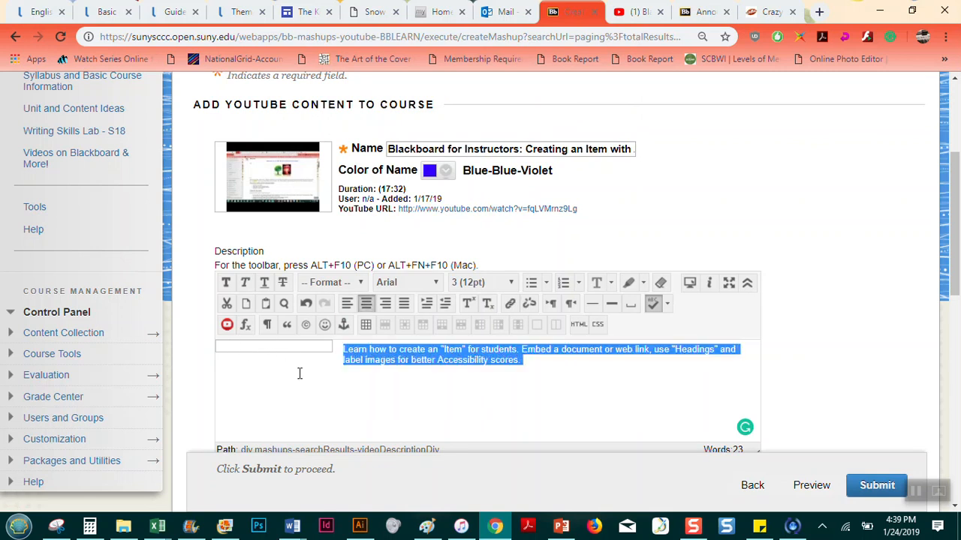
pyautogui.click(298, 373)
pyautogui.click(338, 353)
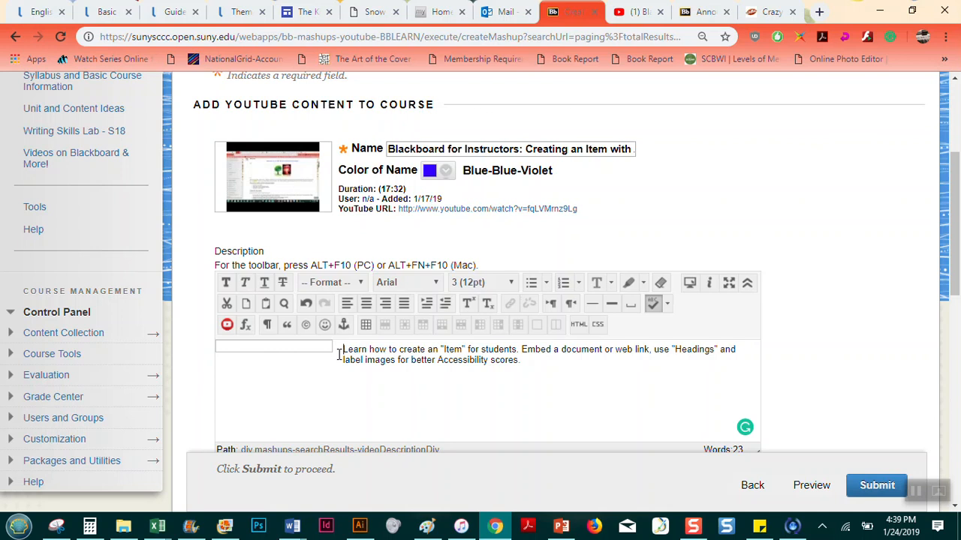
pyautogui.press('BackSpace')
pyautogui.moveTo(339, 354); pyautogui.dragTo(300, 347)
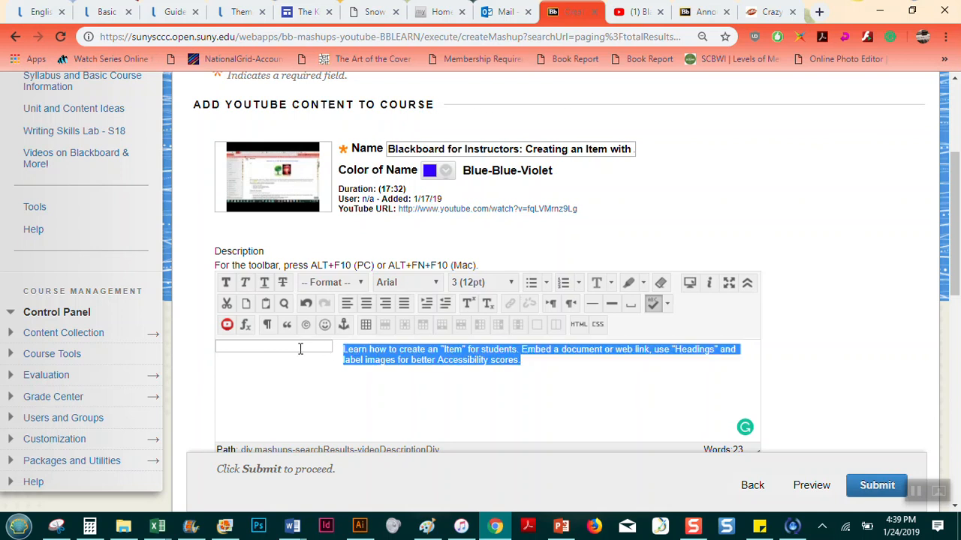
pyautogui.click(262, 349)
pyautogui.press('BackSpace')
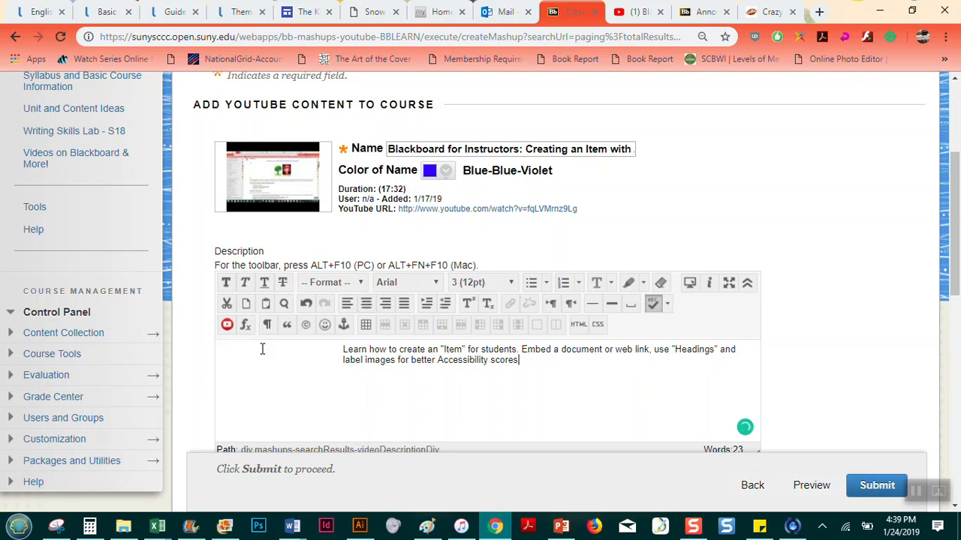
pyautogui.write('.')
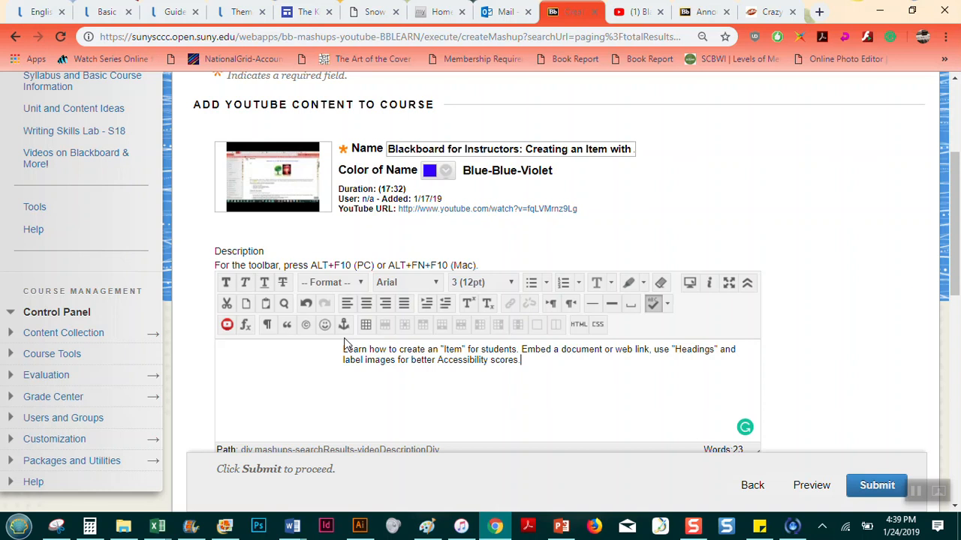
# Set Show YouTube URL to Yes in the mashup options
pyautogui.doubleClick(385, 190)
pyautogui.moveTo(400, 190); pyautogui.dragTo(407, 192)
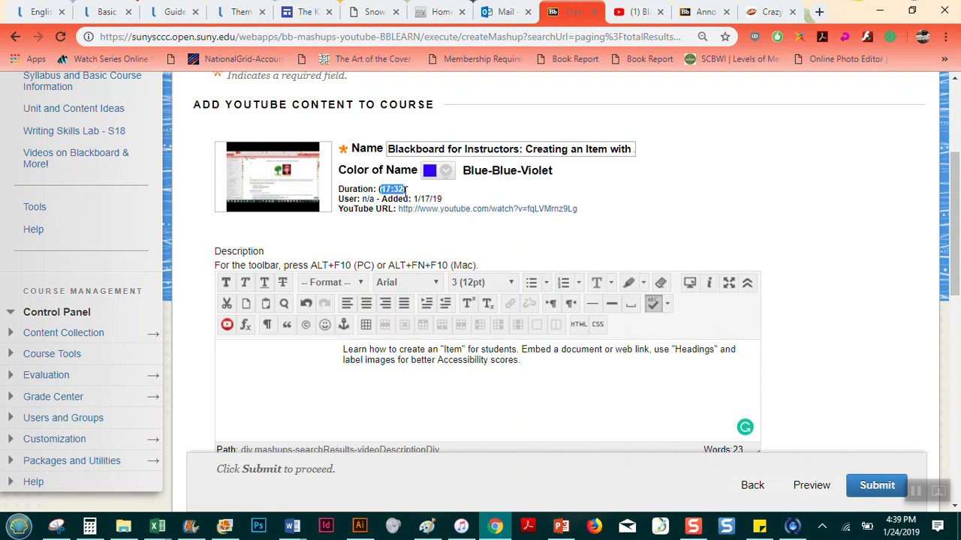
pyautogui.moveTo(958, 194); pyautogui.dragTo(957, 308)
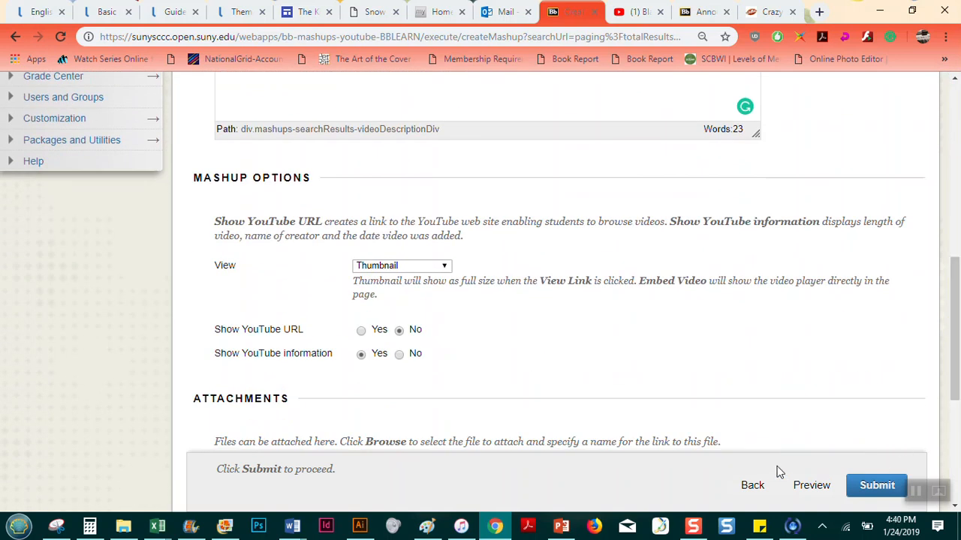
pyautogui.click(361, 332)
pyautogui.moveTo(958, 304); pyautogui.dragTo(955, 352)
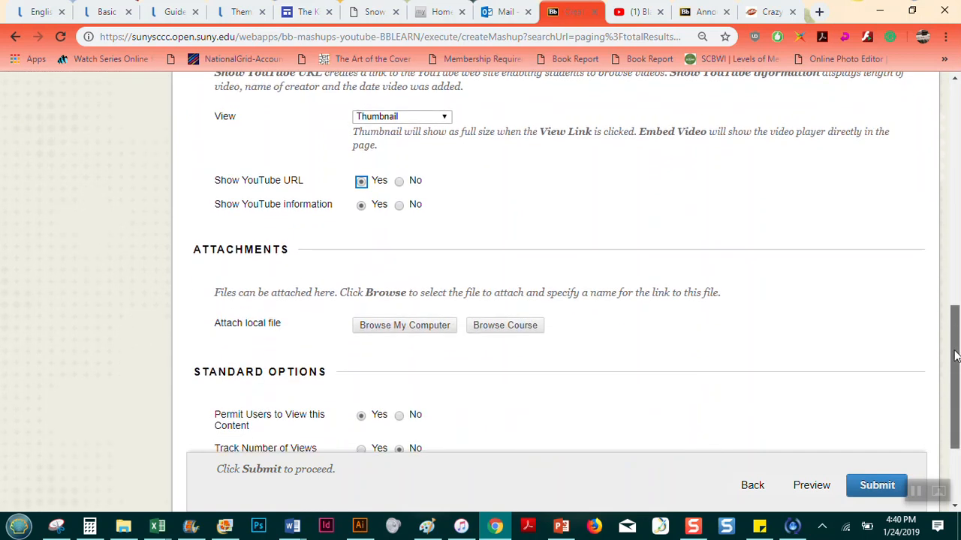
# Review the View choices, keep Thumbnail, submit the mashup item, and check its entry in the course's video list
pyautogui.click(443, 118)
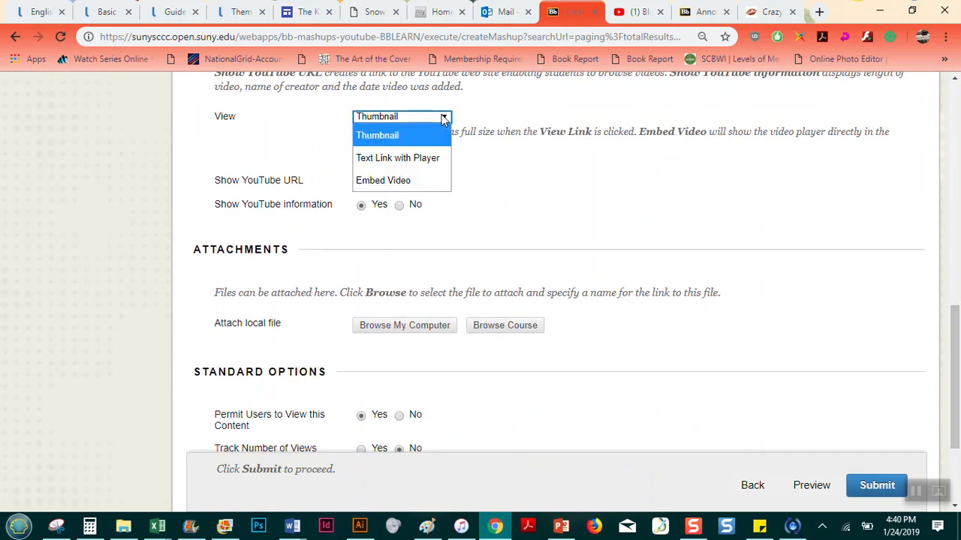
pyautogui.click(443, 118)
pyautogui.click(442, 118)
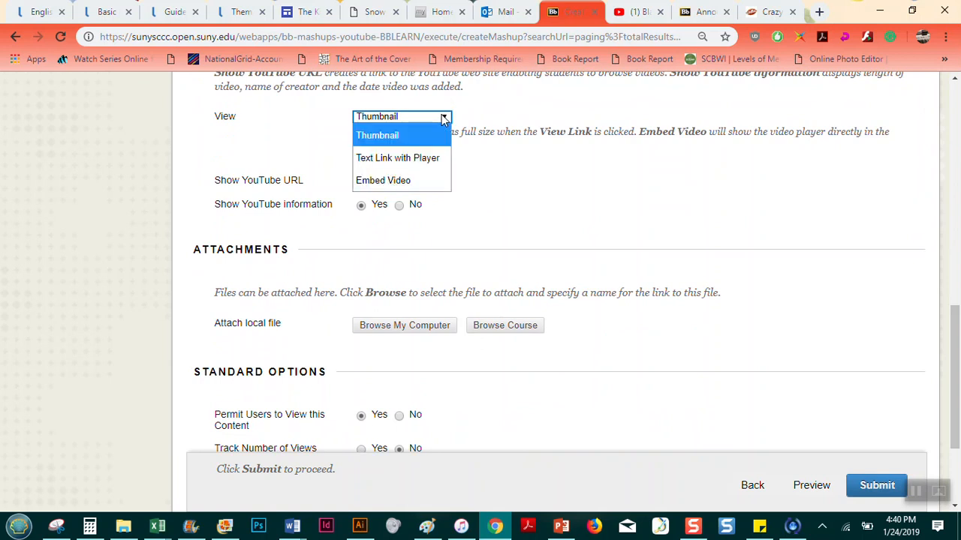
pyautogui.click(545, 129)
pyautogui.click(868, 488)
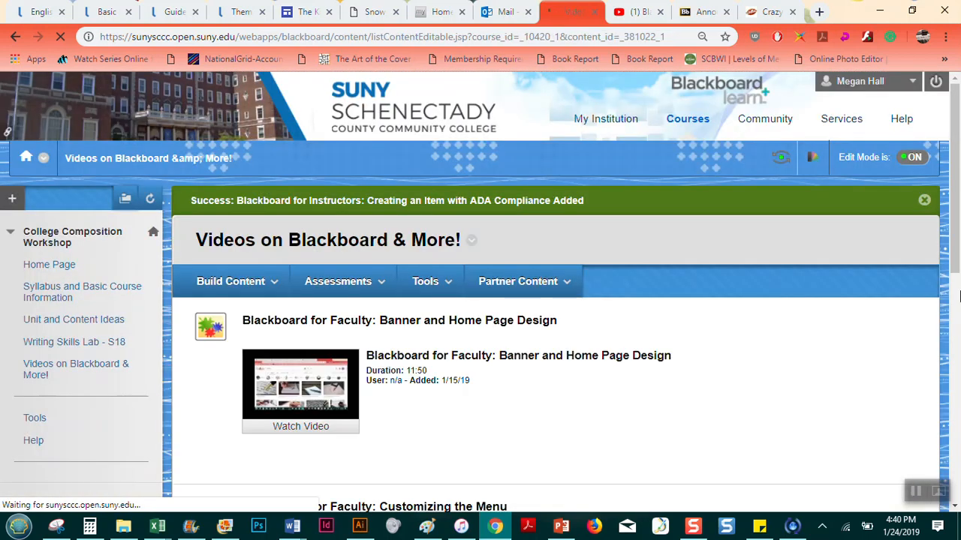
pyautogui.moveTo(959, 296); pyautogui.dragTo(959, 353)
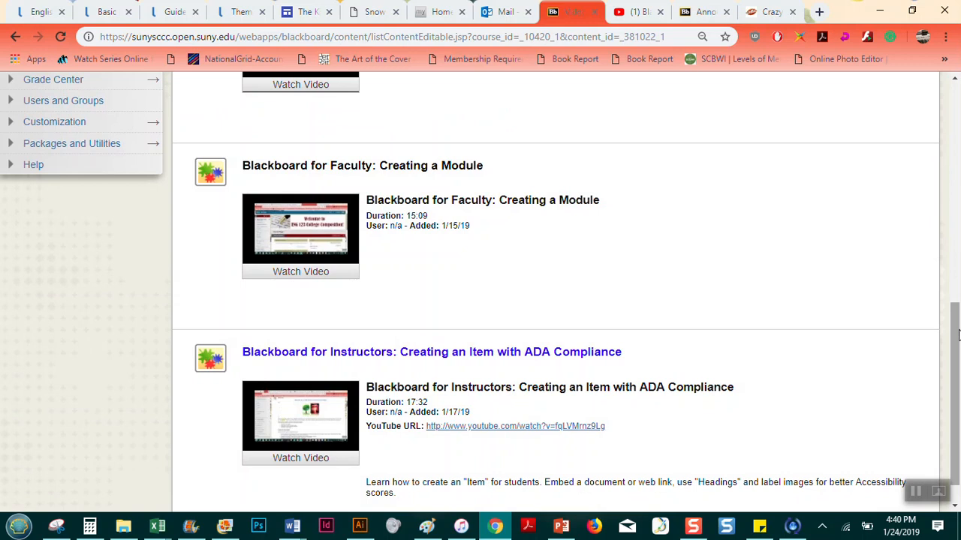
pyautogui.moveTo(958, 336); pyautogui.dragTo(957, 348)
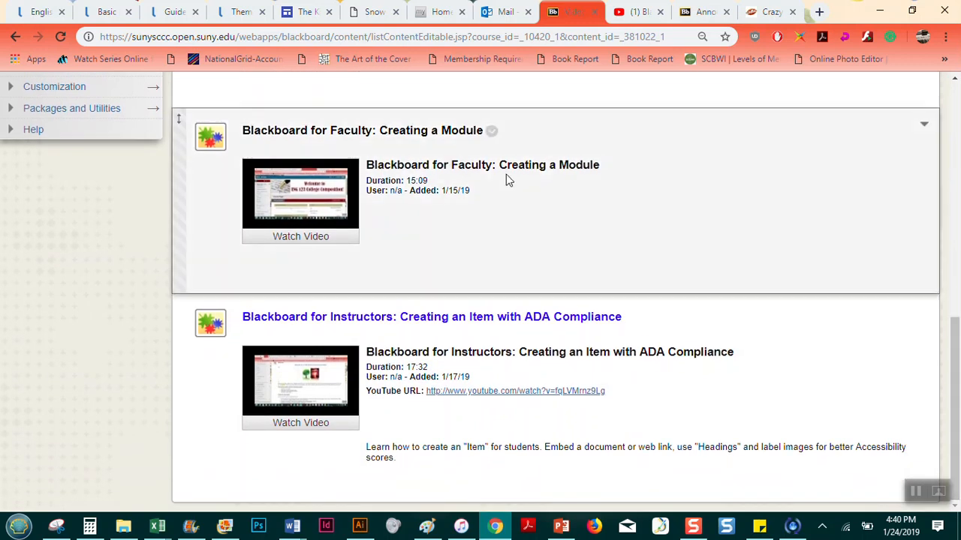
pyautogui.moveTo(499, 164); pyautogui.dragTo(602, 166)
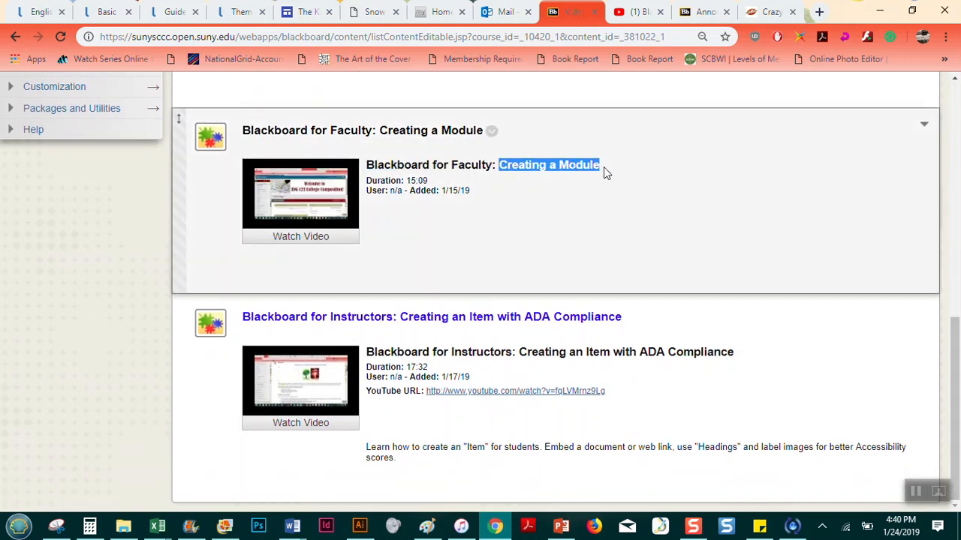
pyautogui.click(604, 166)
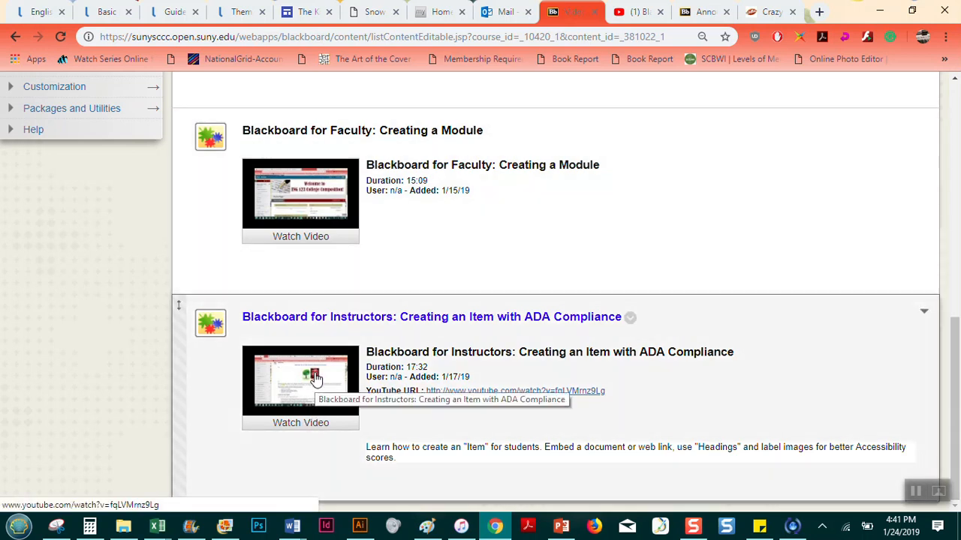
# Play the new "Creating an Item with ADA Compliance" video muted from its thumbnail and view its share link
pyautogui.click(312, 383)
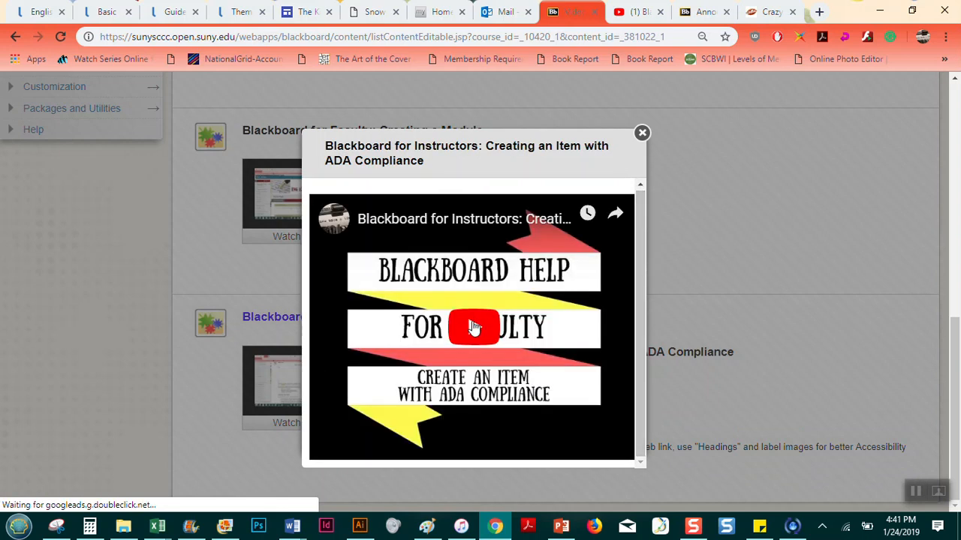
pyautogui.click(474, 328)
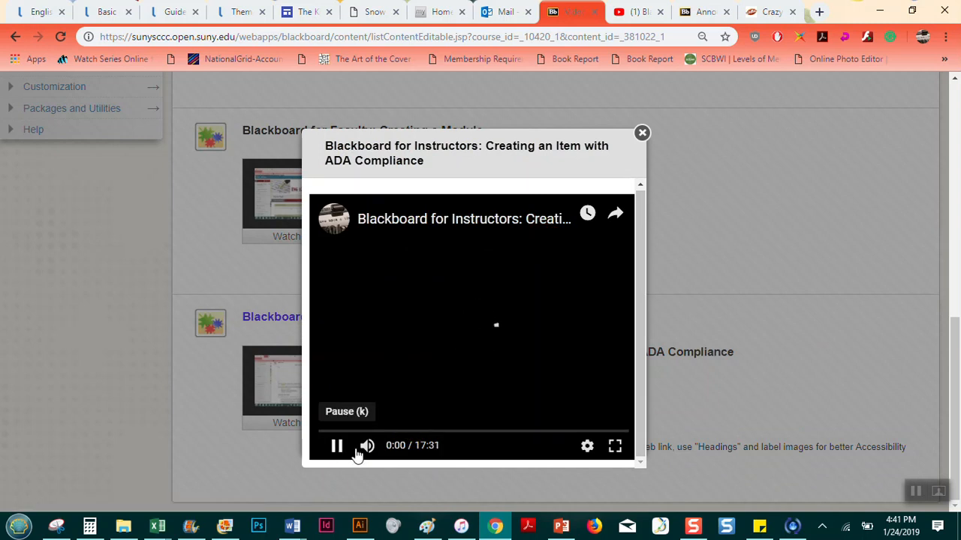
pyautogui.click(367, 446)
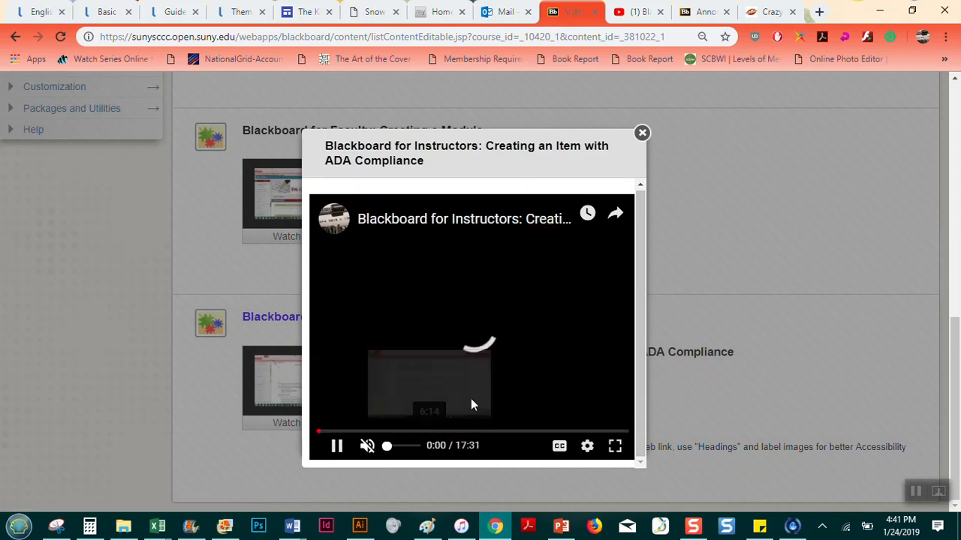
pyautogui.click(615, 215)
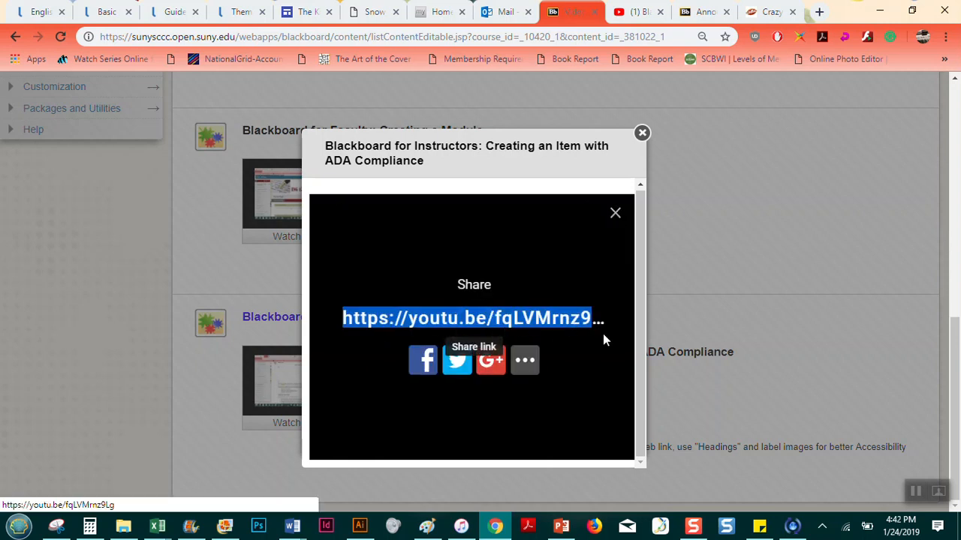
pyautogui.click(615, 214)
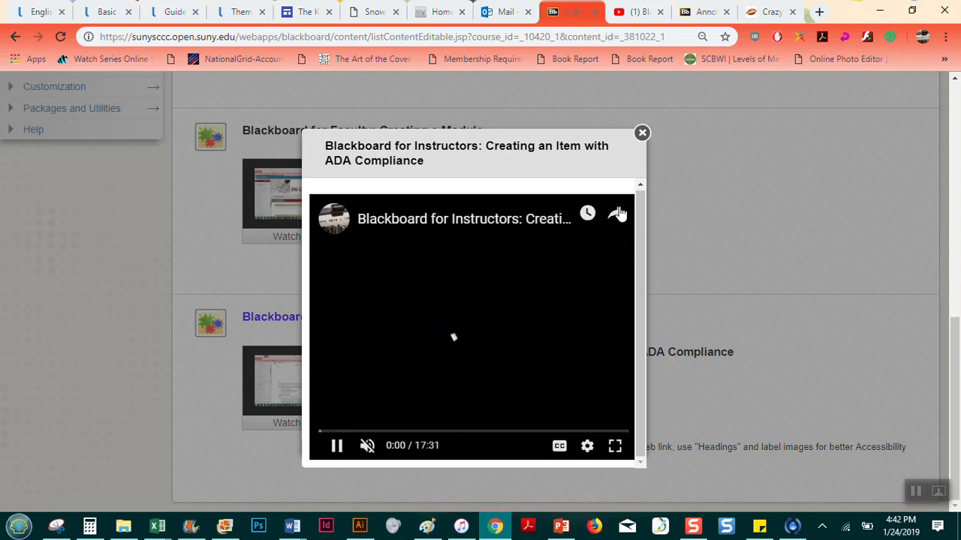
# Check the closed captions on the playing video, pausing playback and closing the player when done
pyautogui.click(559, 446)
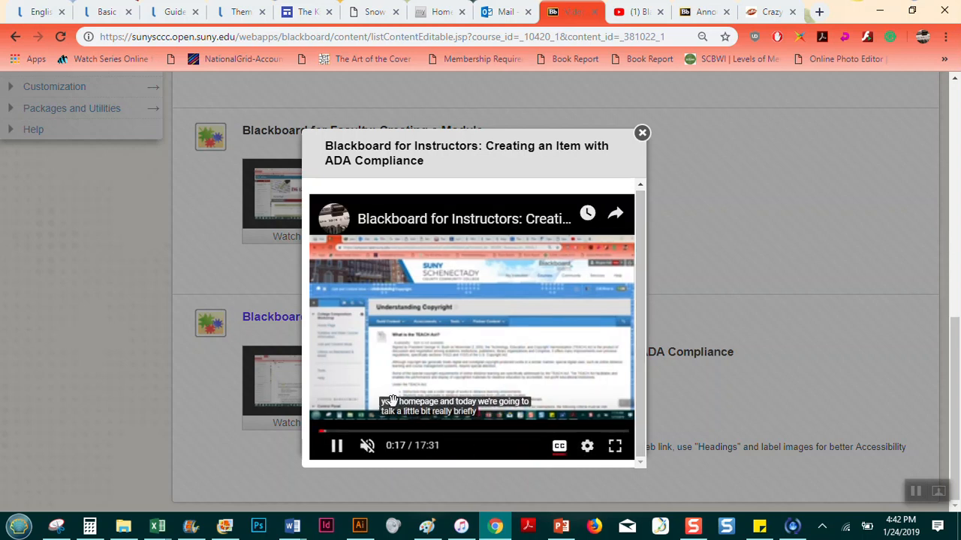
pyautogui.click(337, 449)
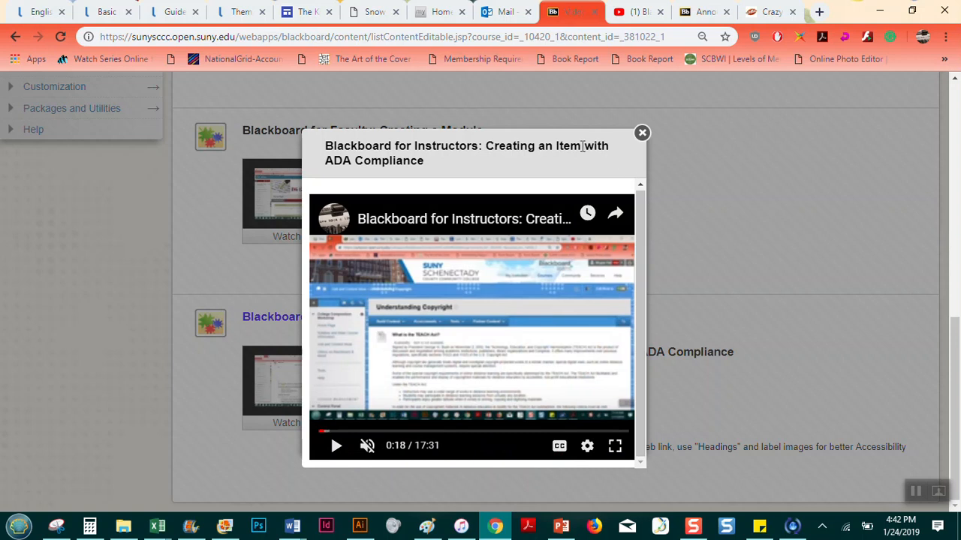
pyautogui.click(643, 134)
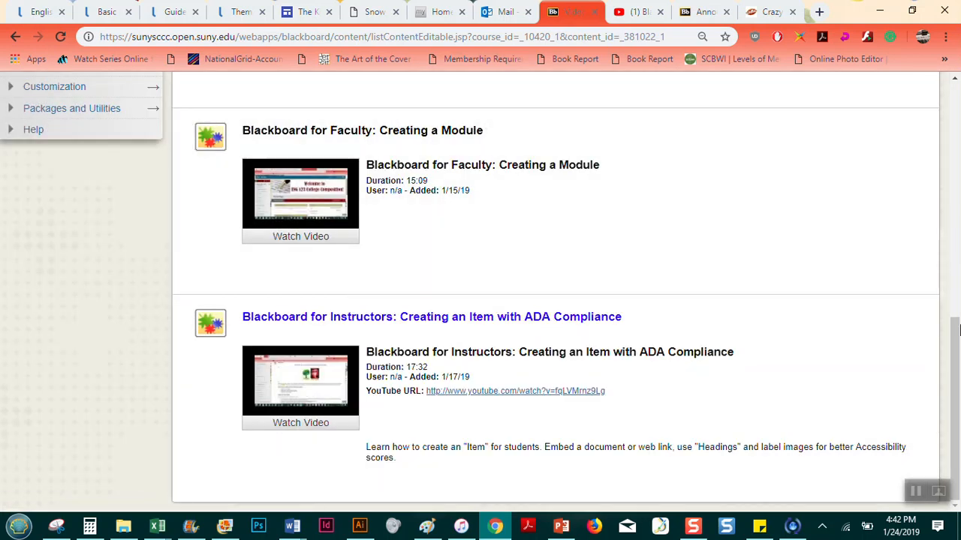
# Dismiss the success notification on the "Videos on Blackboard & More!" page
pyautogui.moveTo(956, 392)
pyautogui.mouseDown()
pyautogui.moveTo(957, 197)
pyautogui.moveTo(957, 390)
pyautogui.mouseUp()
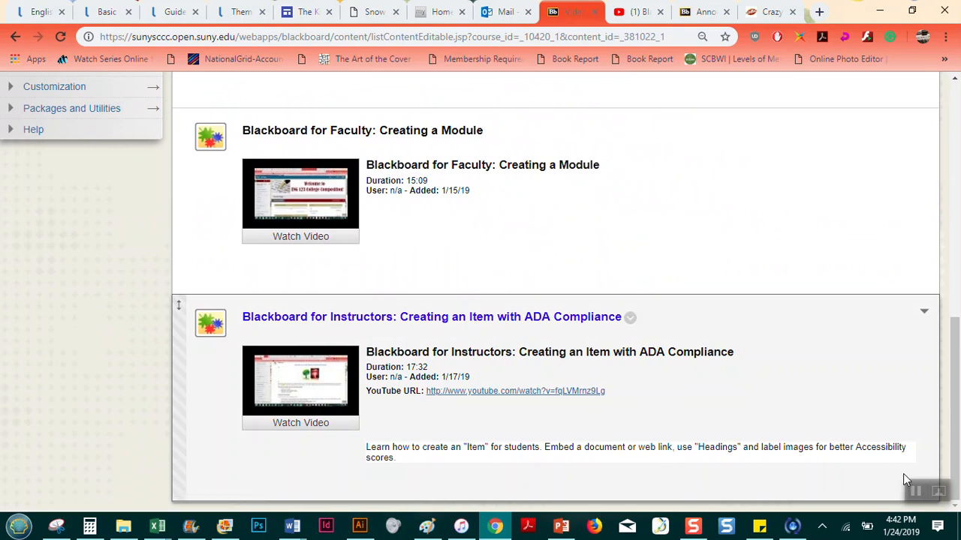
pyautogui.moveTo(958, 449); pyautogui.dragTo(958, 190)
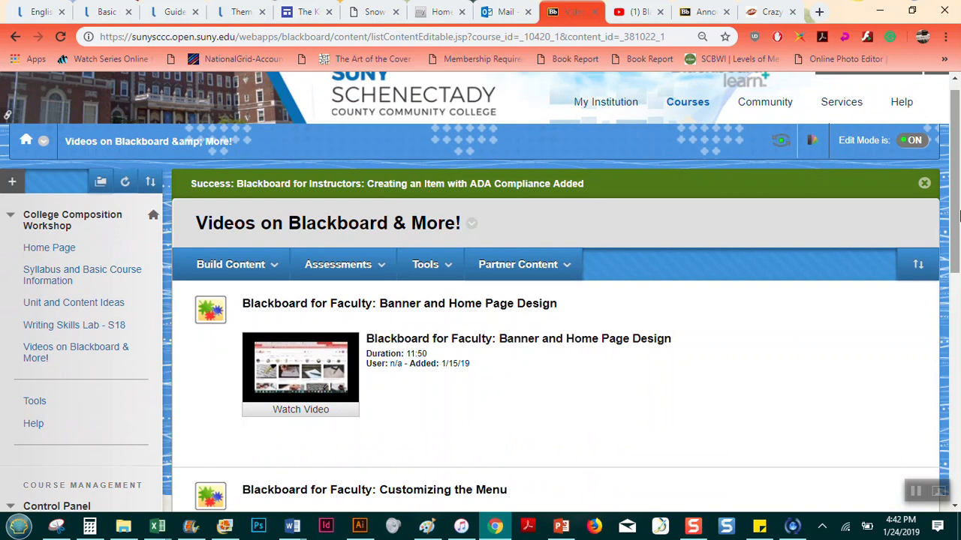
pyautogui.click(924, 183)
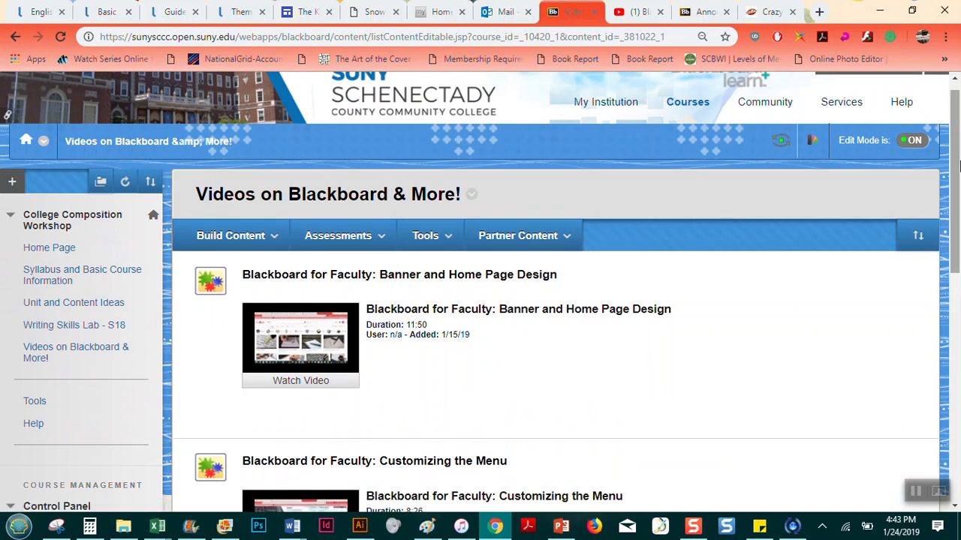